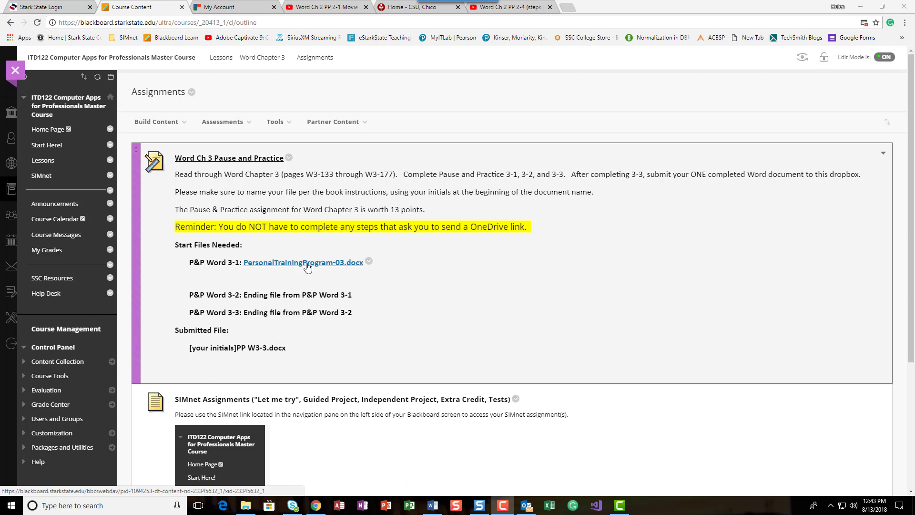
# Step: Download the PersonalTrainingProgram-03.docx start file from the Word Ch 3 Pause and Practice assignment and open it in Word
pyautogui.click(307, 263)
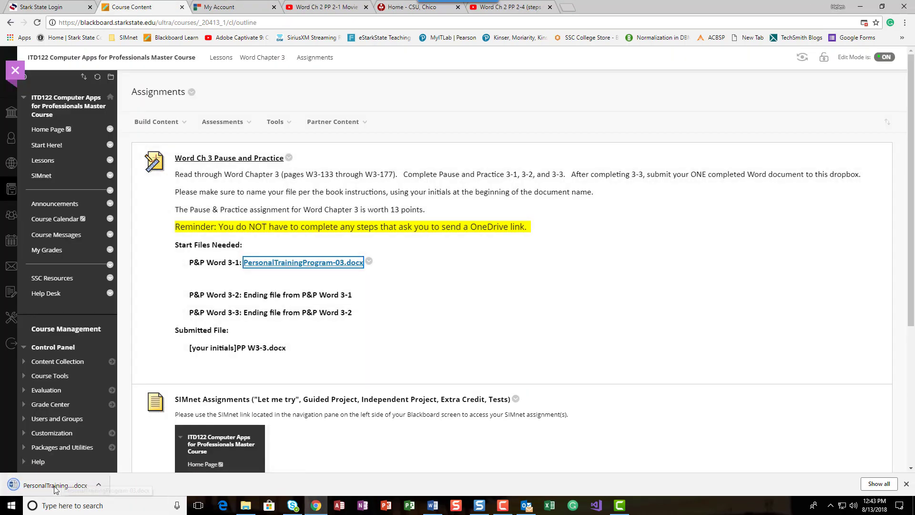
pyautogui.click(55, 486)
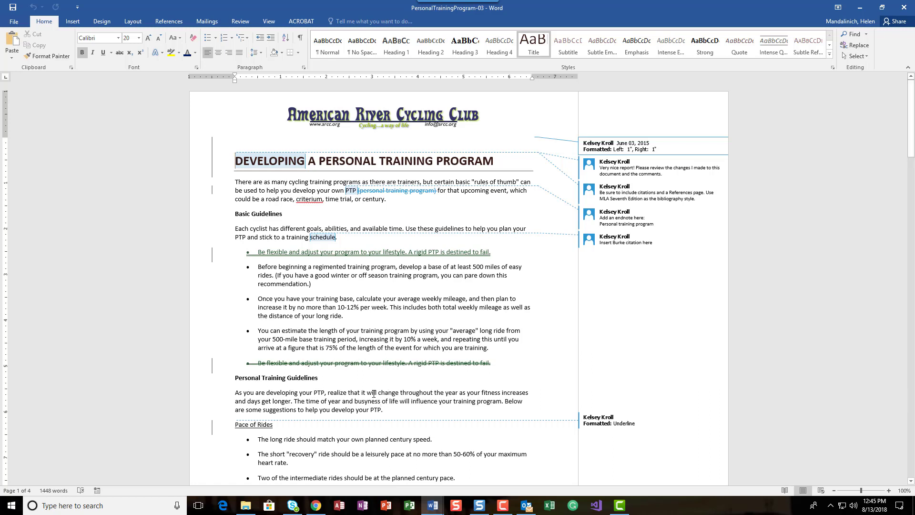
# Step: Replace the initials in the Track Changes user name settings with the user's own initials, keeping the existing user name
pyautogui.click(241, 22)
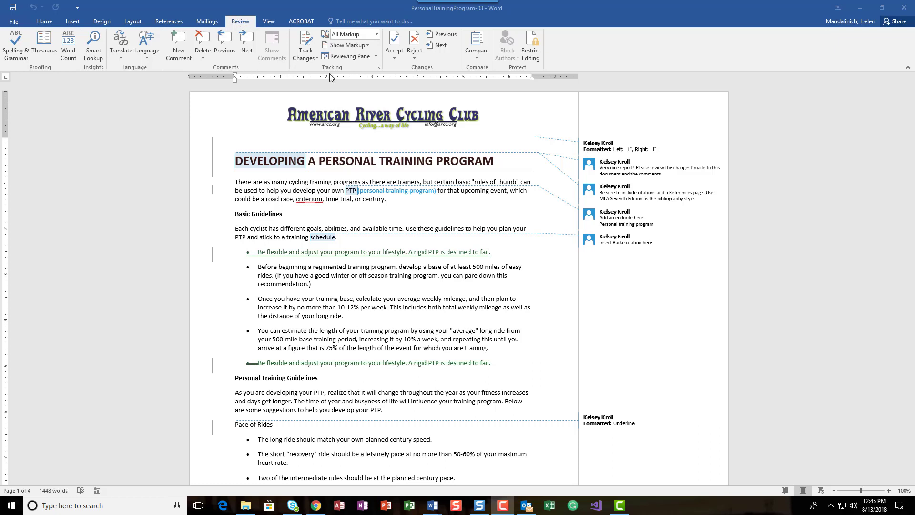
pyautogui.click(379, 68)
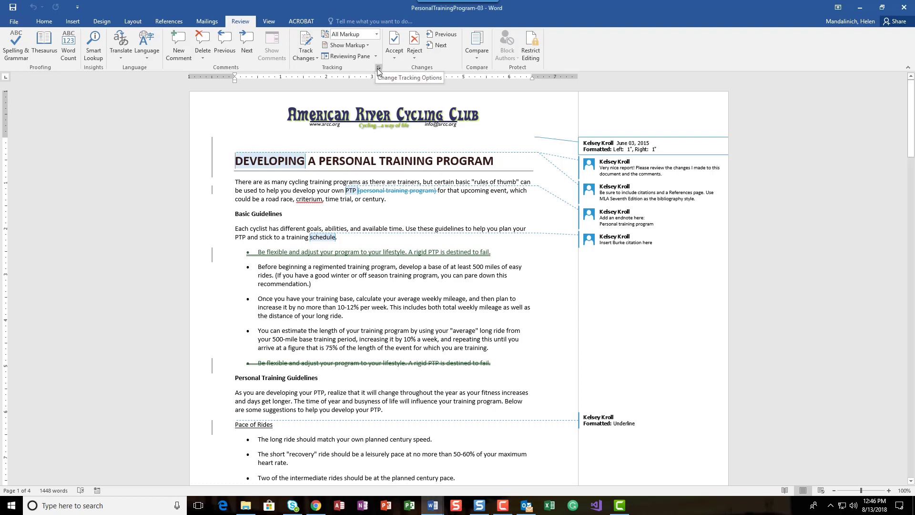
pyautogui.click(379, 70)
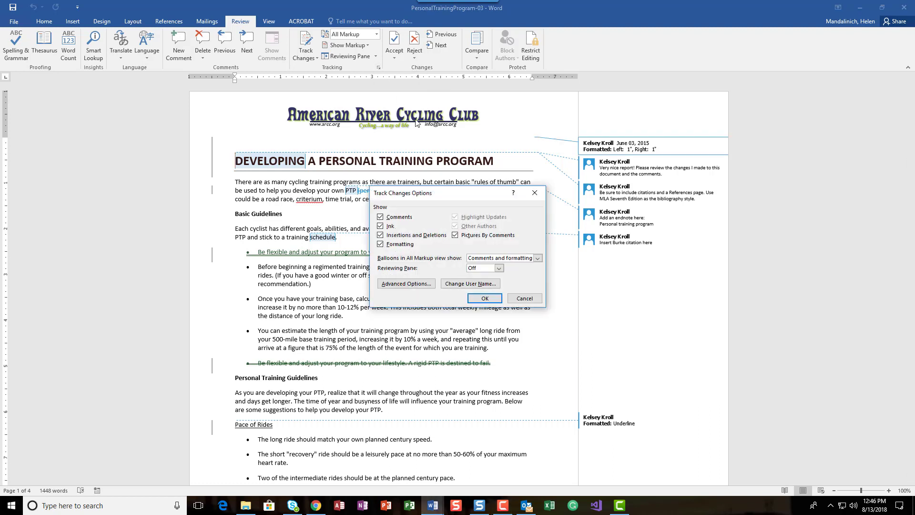
pyautogui.click(462, 284)
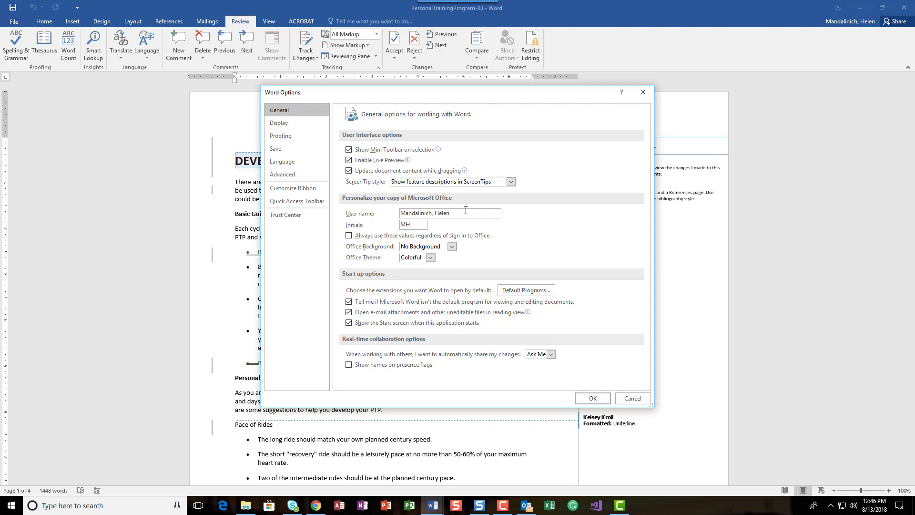
pyautogui.moveTo(420, 223); pyautogui.dragTo(395, 230)
pyautogui.write('hm')
pyautogui.click(594, 398)
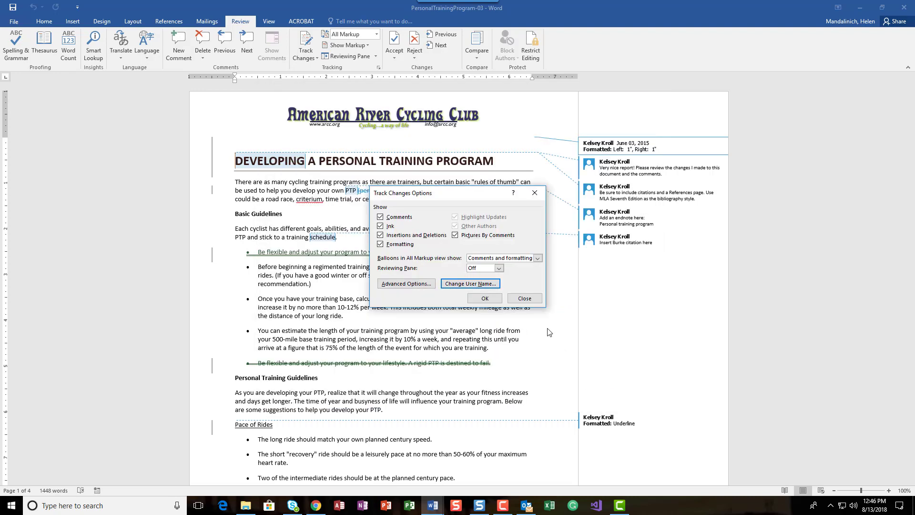
pyautogui.click(485, 299)
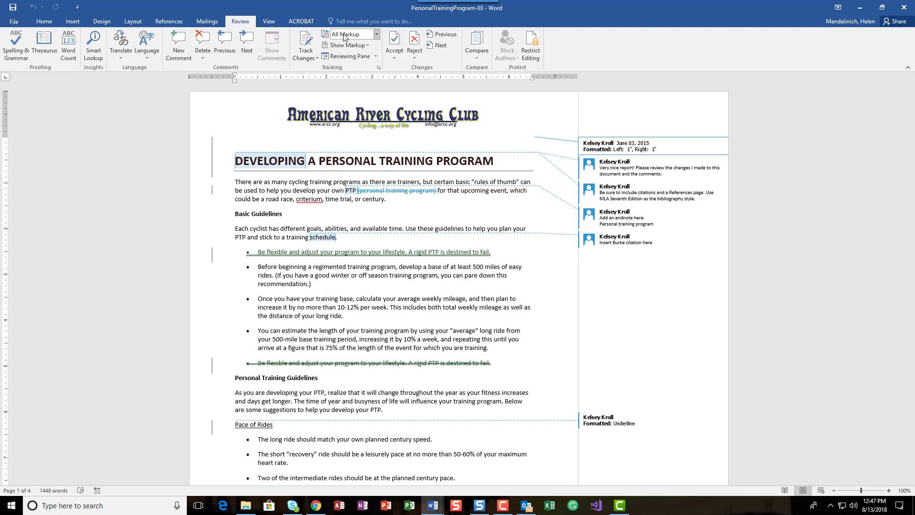
# Step: Compare the document's Original view with its No Markup view to examine the text before and after the tracked changes
pyautogui.click(377, 34)
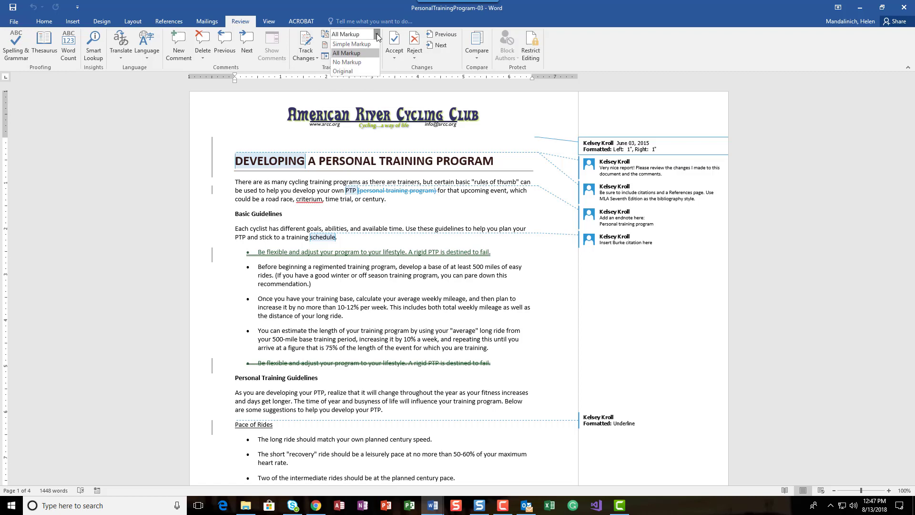
pyautogui.click(356, 73)
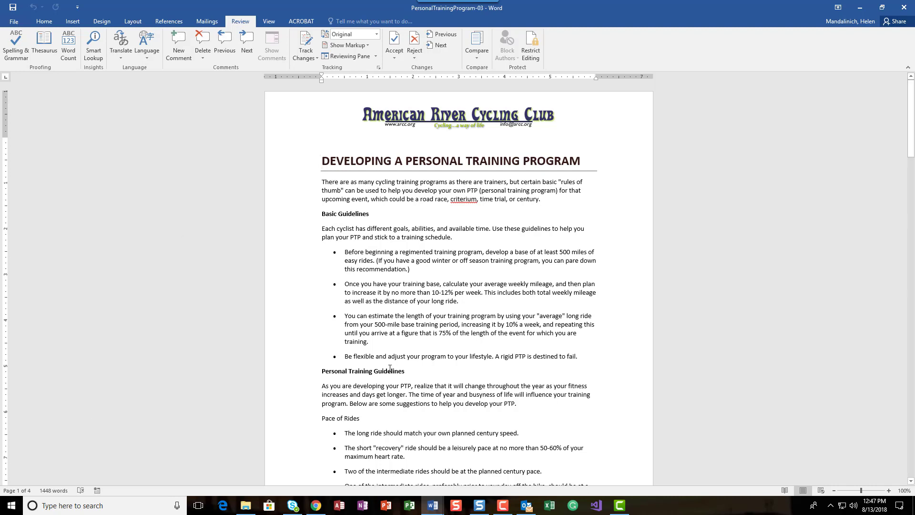
pyautogui.click(377, 34)
pyautogui.click(363, 63)
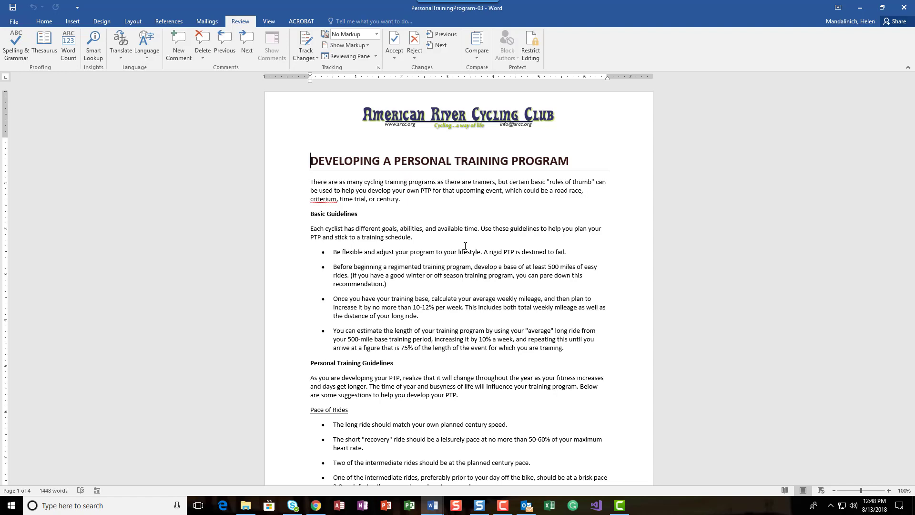
pyautogui.click(376, 35)
pyautogui.click(361, 73)
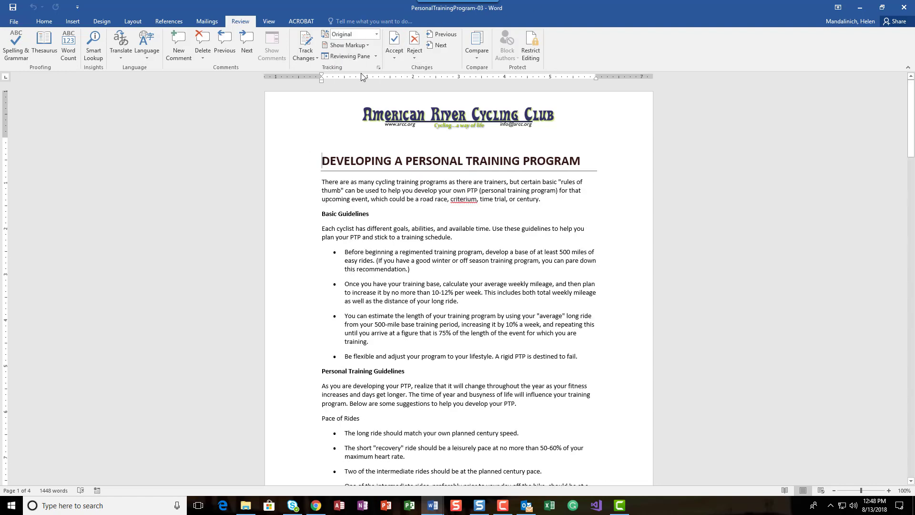
pyautogui.click(376, 34)
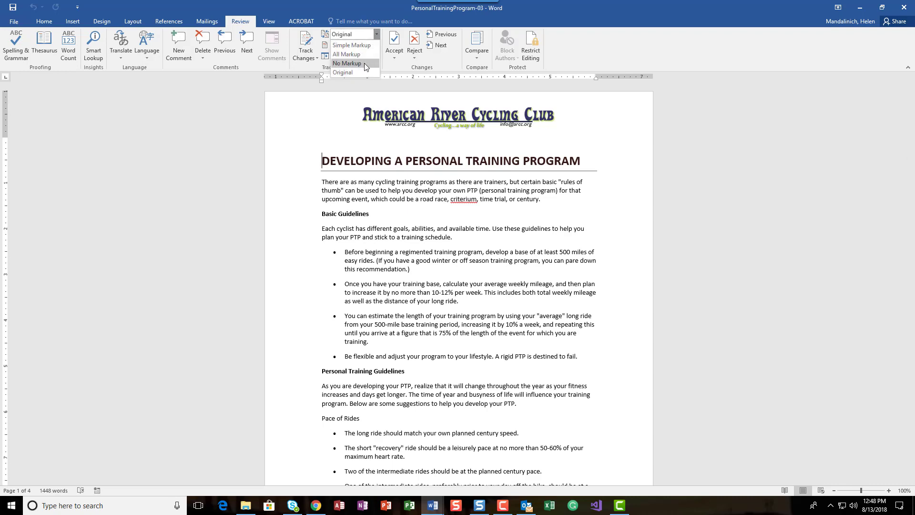
pyautogui.click(365, 63)
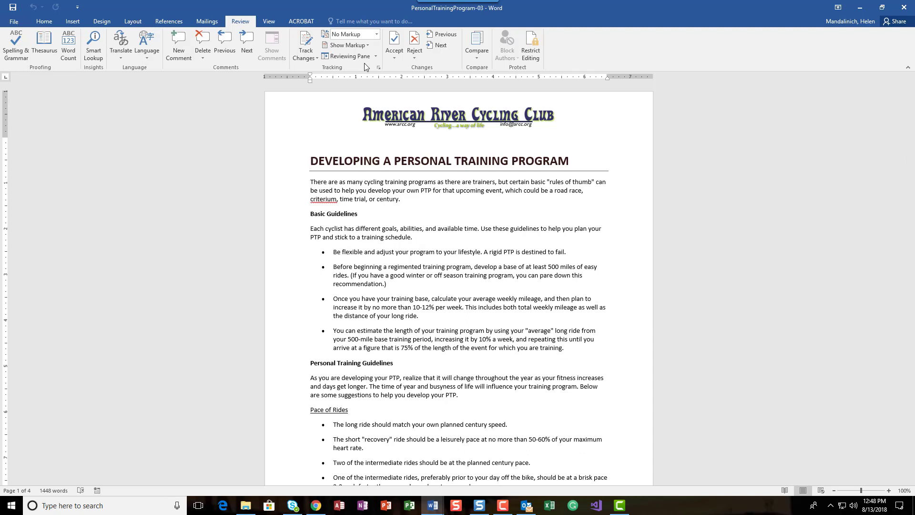
# Step: Look at the document in Simple Markup and return the review display to All Markup
pyautogui.click(376, 34)
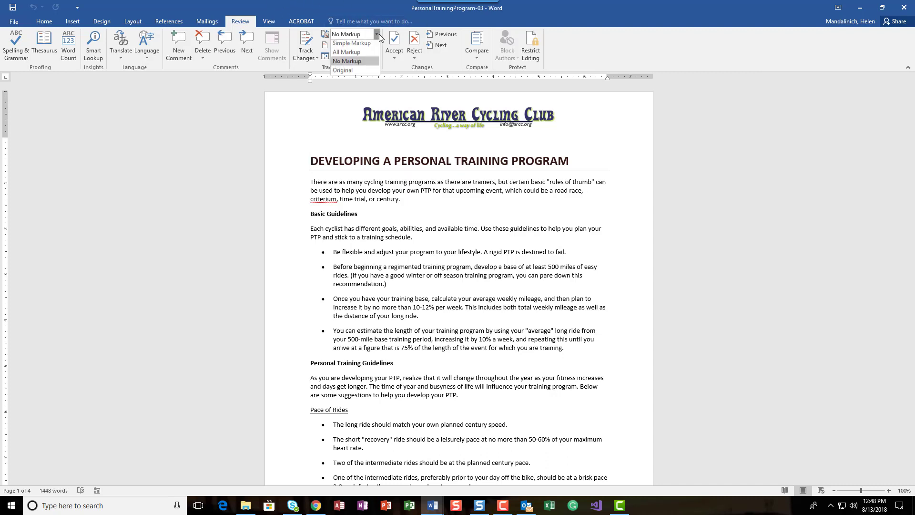
pyautogui.click(365, 43)
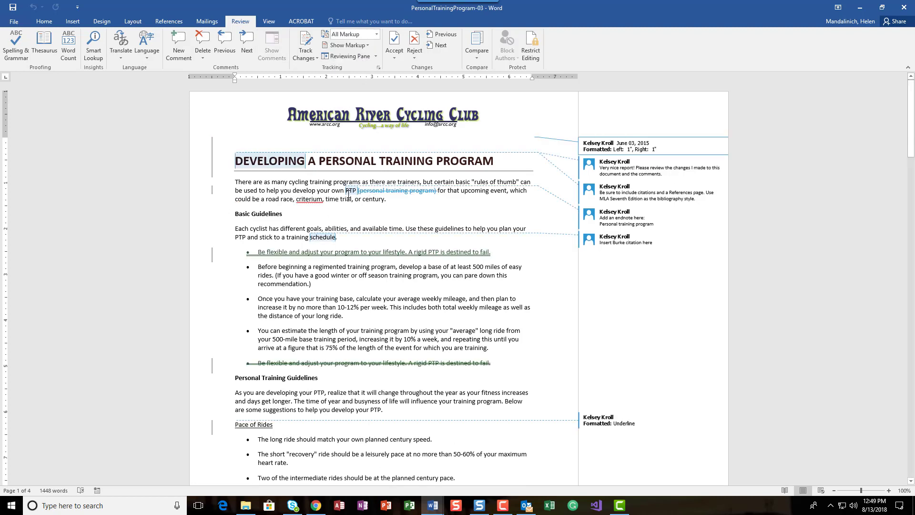
pyautogui.click(376, 34)
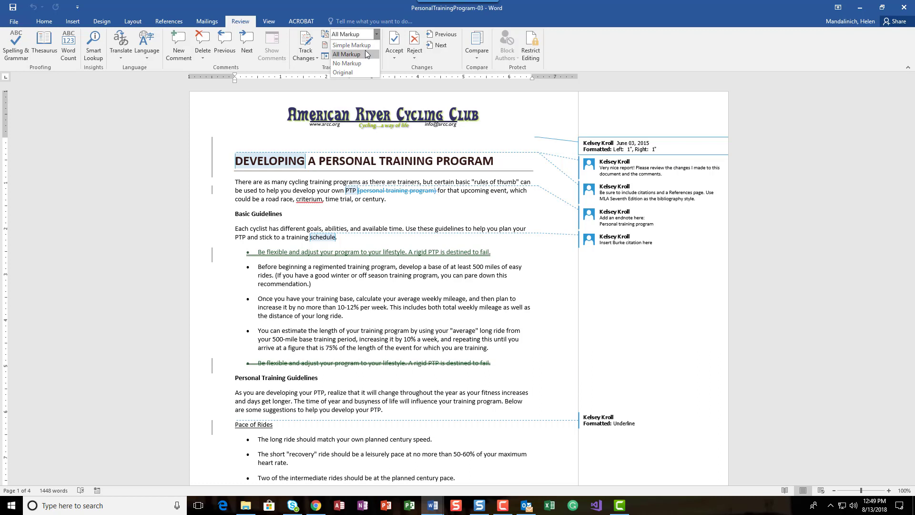
pyautogui.click(369, 43)
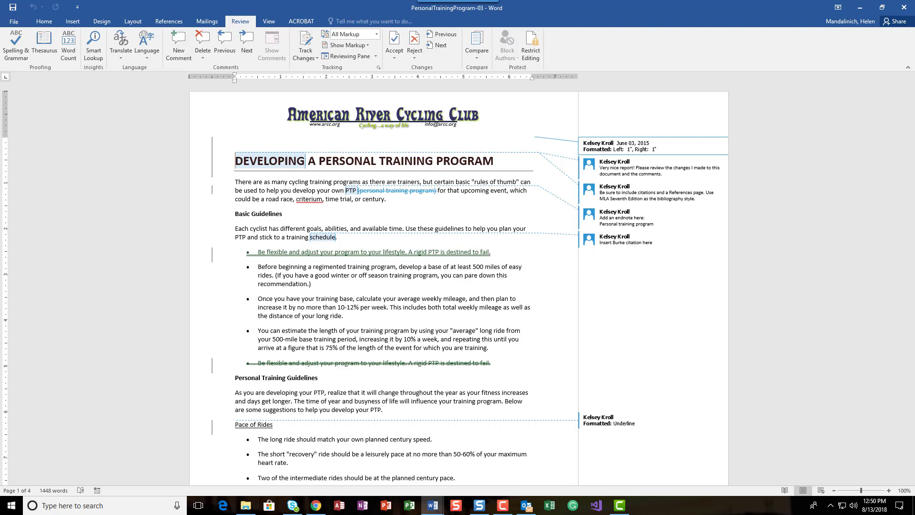
pyautogui.press('F10')
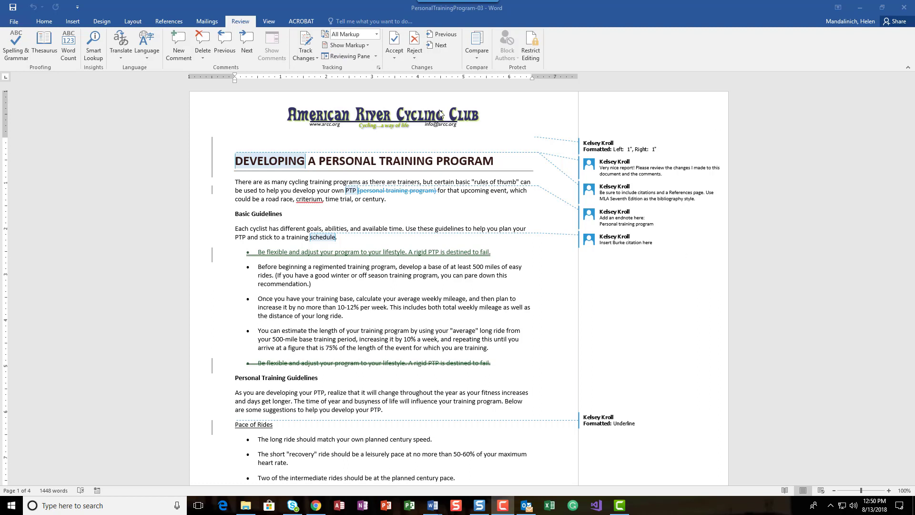
# Step: Show the Reviewing Pane vertically, try its horizontal layout, and switch it back to vertical
pyautogui.click(375, 56)
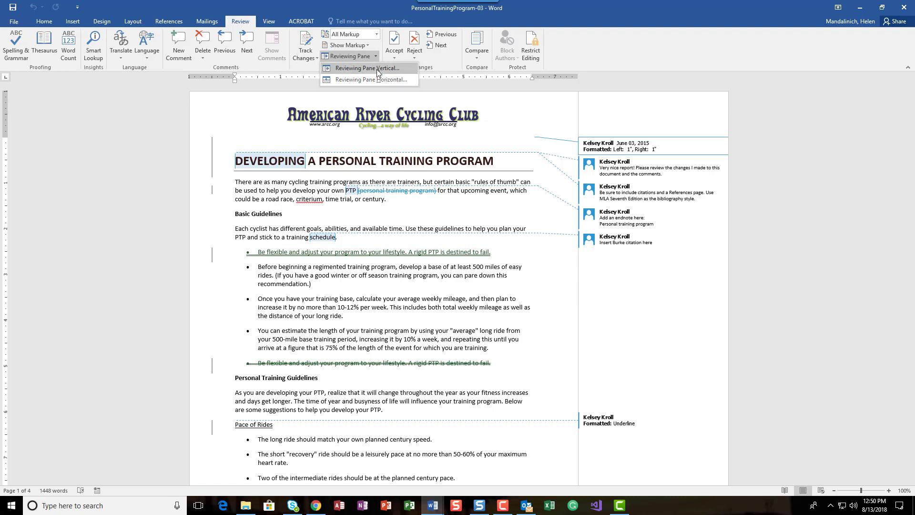
pyautogui.click(376, 70)
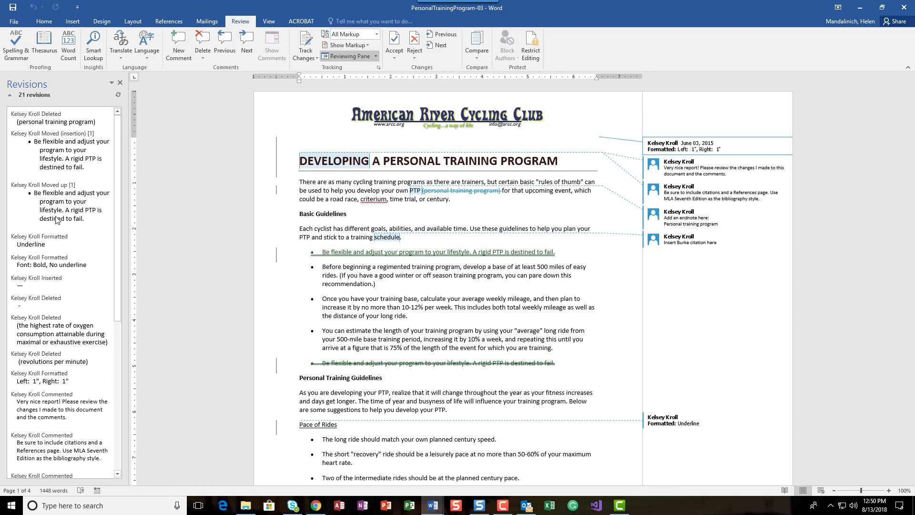
pyautogui.click(376, 56)
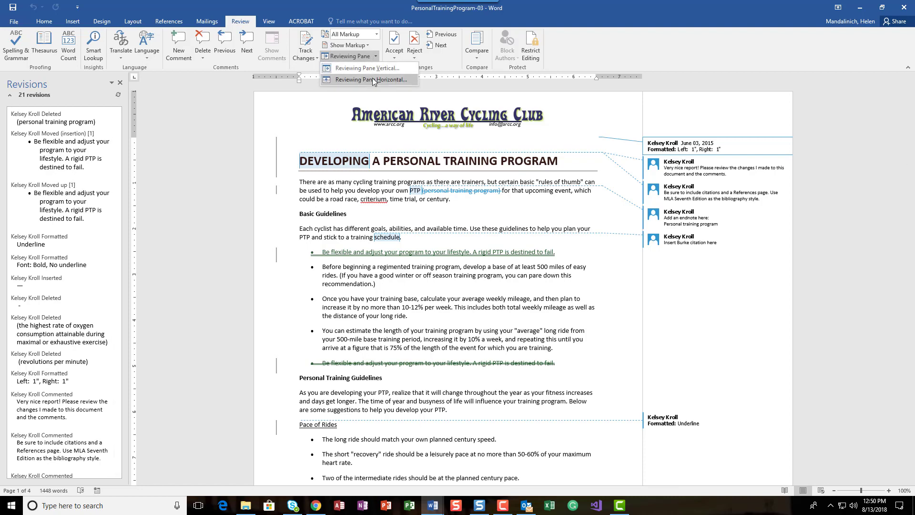
pyautogui.click(373, 79)
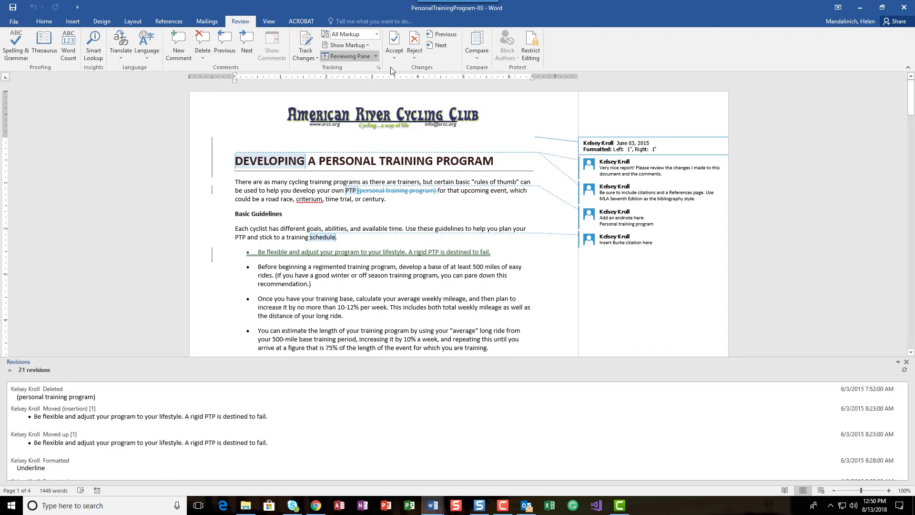
pyautogui.click(375, 56)
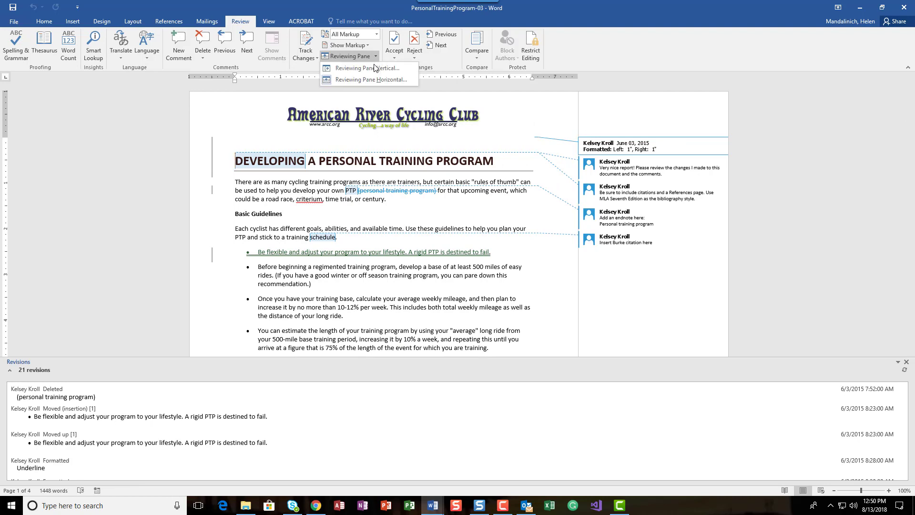
pyautogui.click(361, 68)
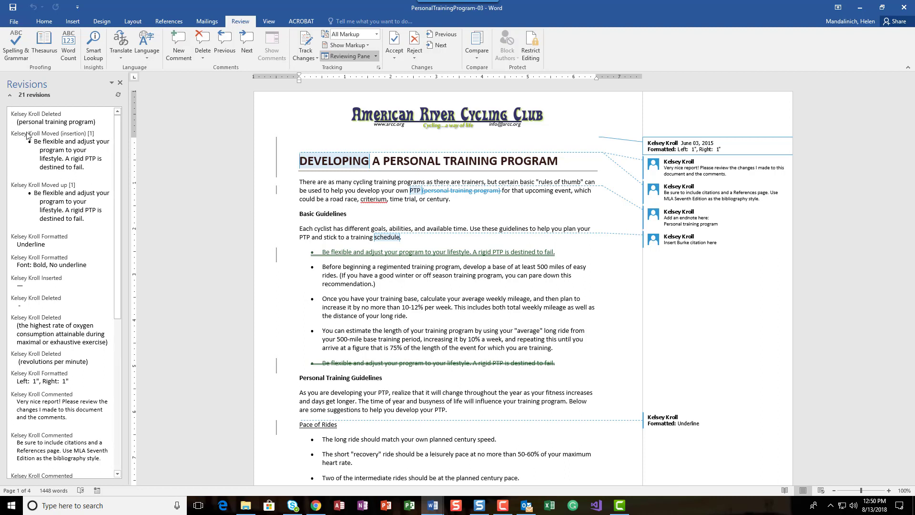
# Step: Reject the tracked move of the "Be flexible and adjust your program to your lifestyle" bullet from the revisions list, and close the list
pyautogui.rightClick(72, 136)
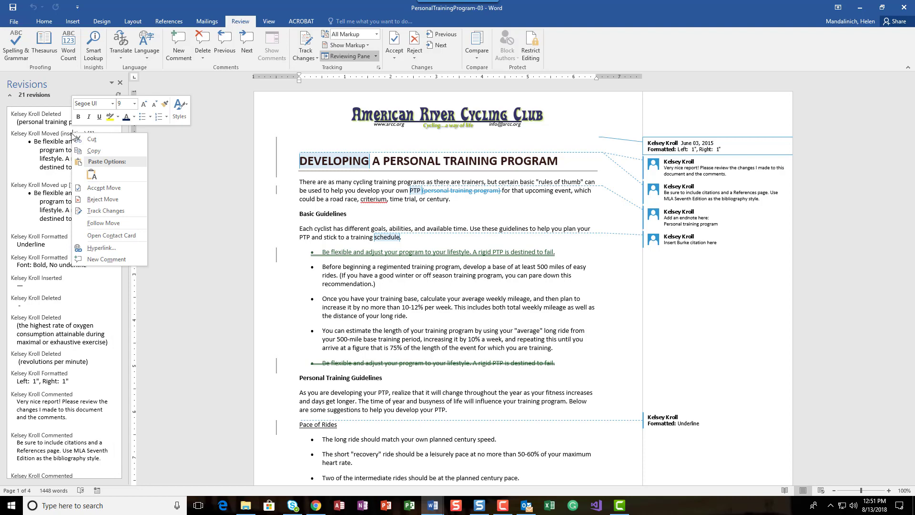
pyautogui.click(93, 199)
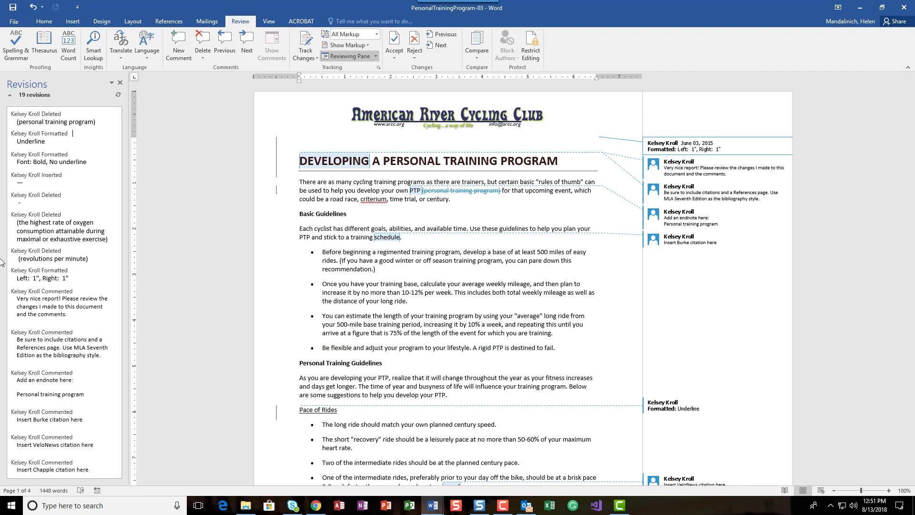
pyautogui.click(121, 85)
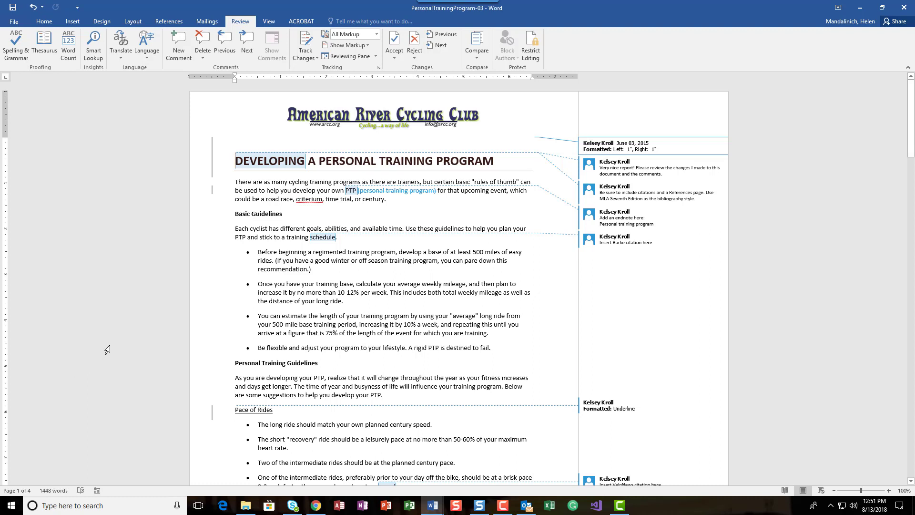
# Step: Return to the beginning of the document and accept the tracked formatting change that sets the left and right margins to 1"
pyautogui.click(299, 378)
pyautogui.hotkey('ctrl', 'Home')
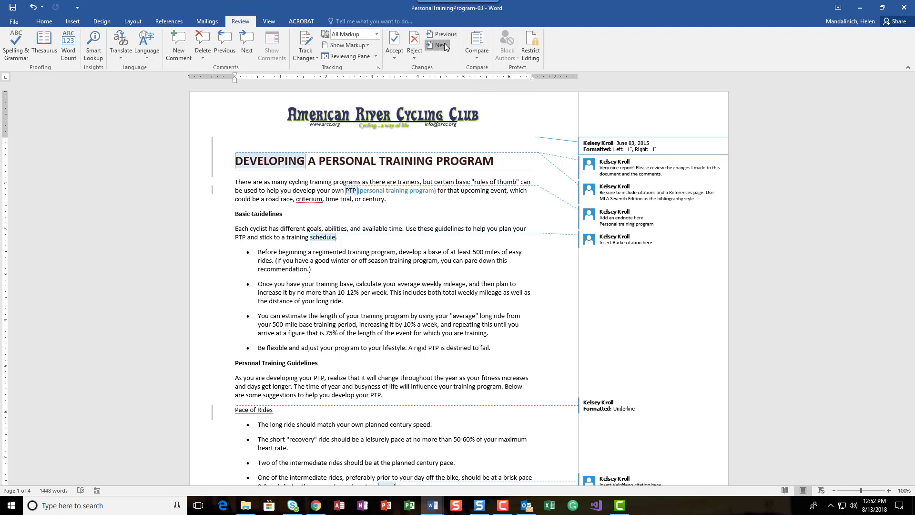
pyautogui.hotkey('ctrl', 'a')
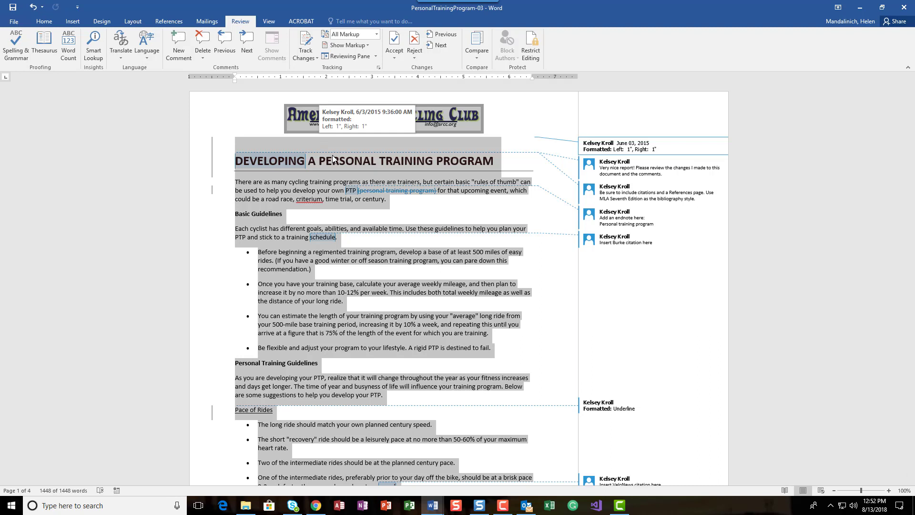
pyautogui.click(393, 38)
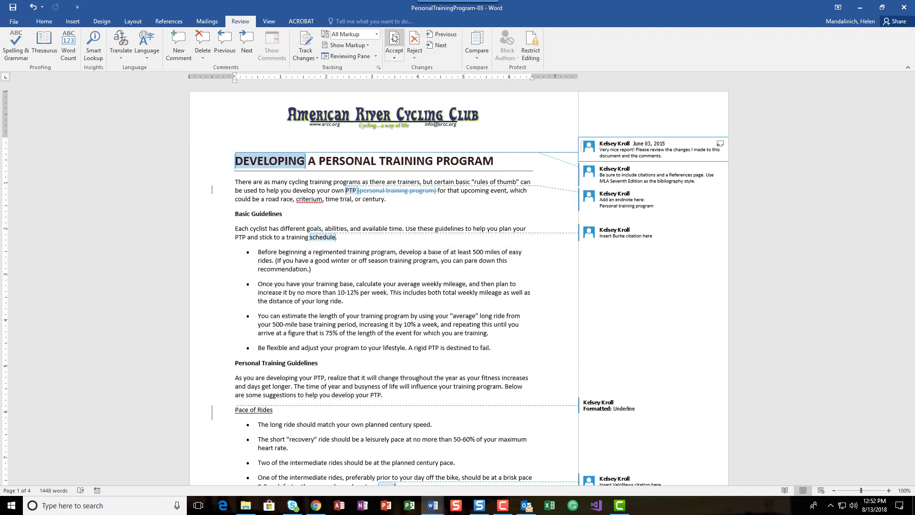
# Step: Move through the revisions to the tracked deletion of "(personal training program)" in the opening paragraph and accept it
pyautogui.click(437, 46)
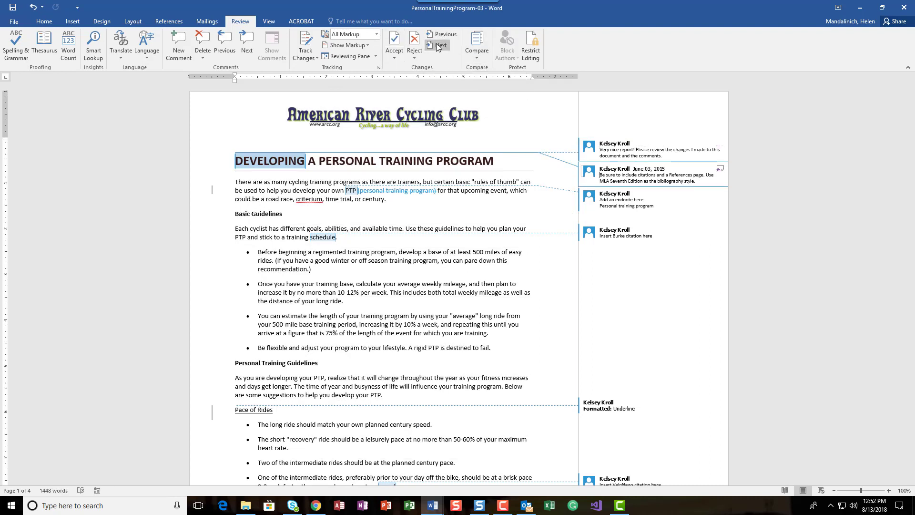
pyautogui.click(436, 44)
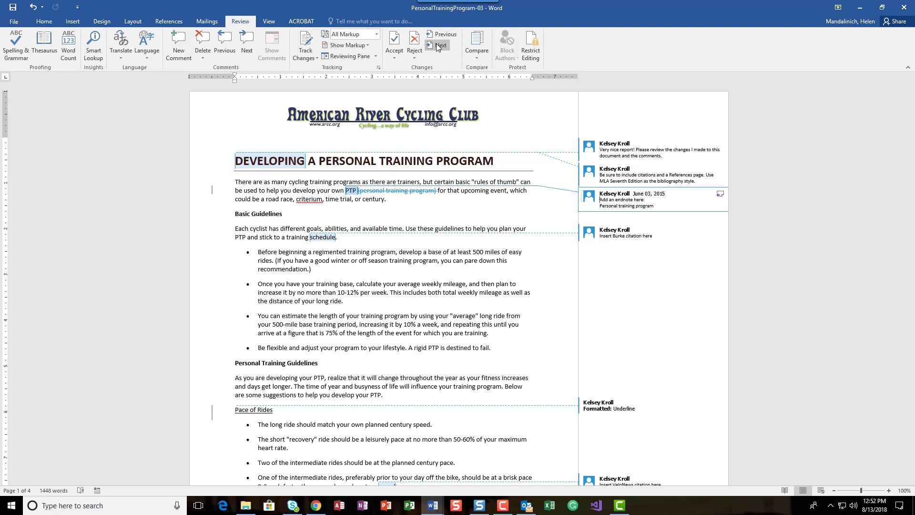
pyautogui.click(437, 45)
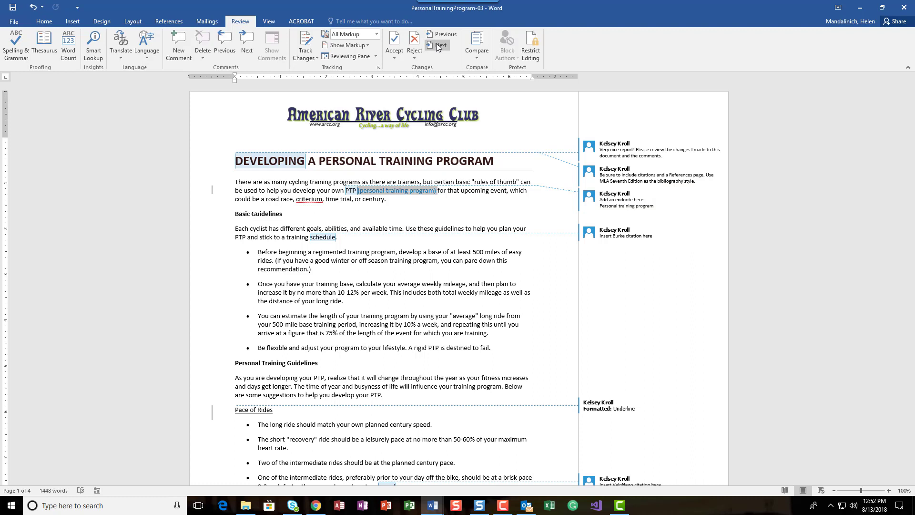
pyautogui.moveTo(428, 191)
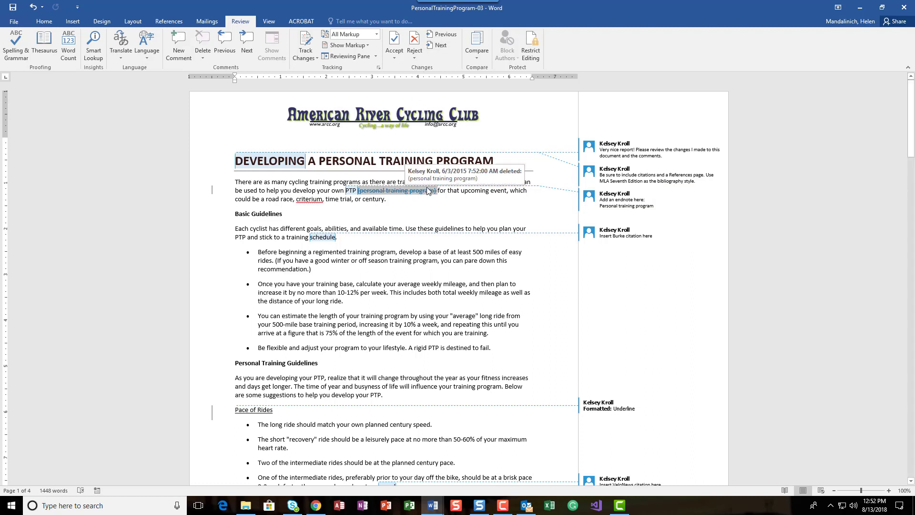
pyautogui.click(396, 39)
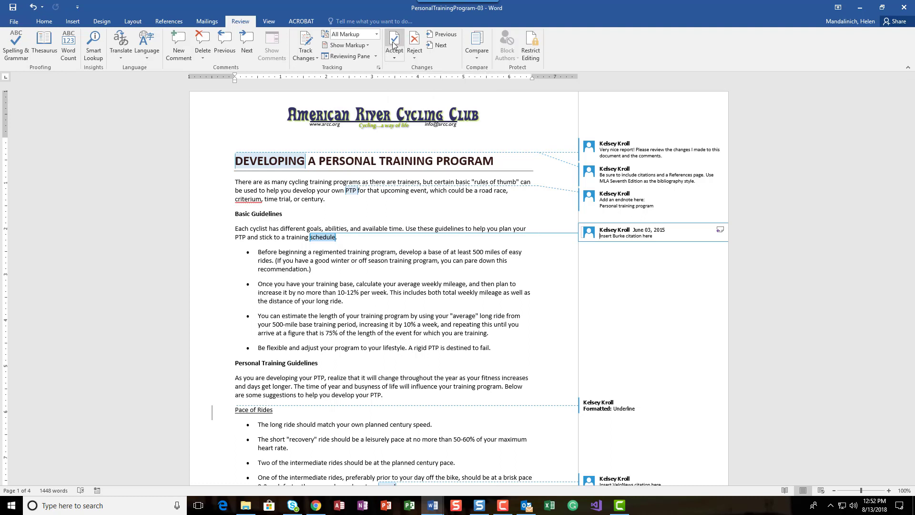
# Step: Accept all remaining tracked changes in the document and check for any further changes
pyautogui.click(395, 58)
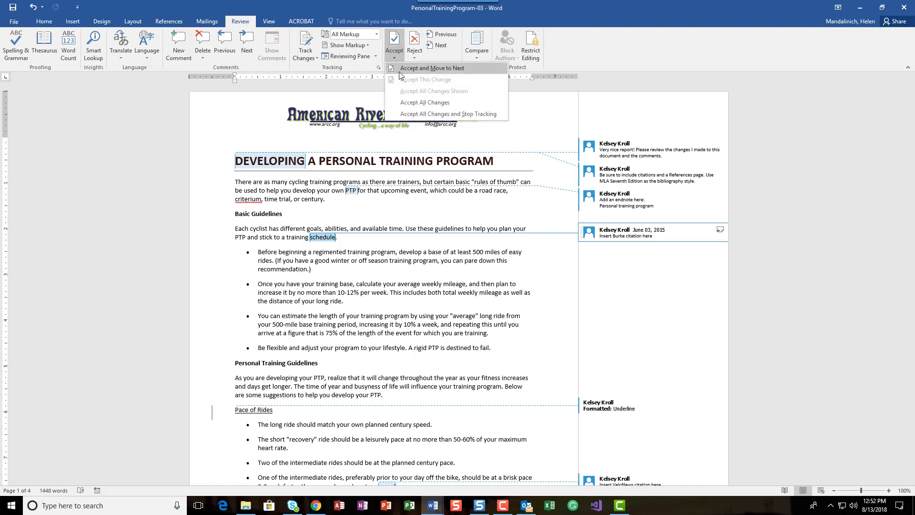
pyautogui.click(410, 102)
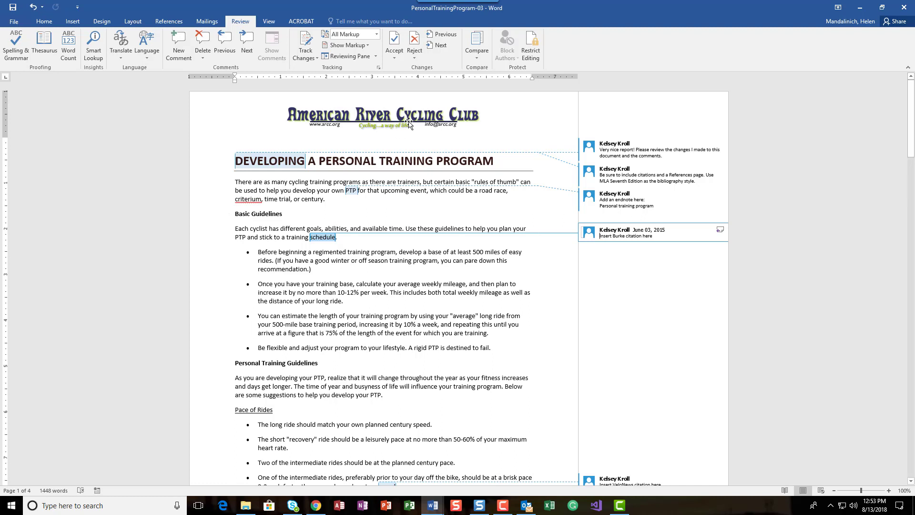
pyautogui.click(349, 87)
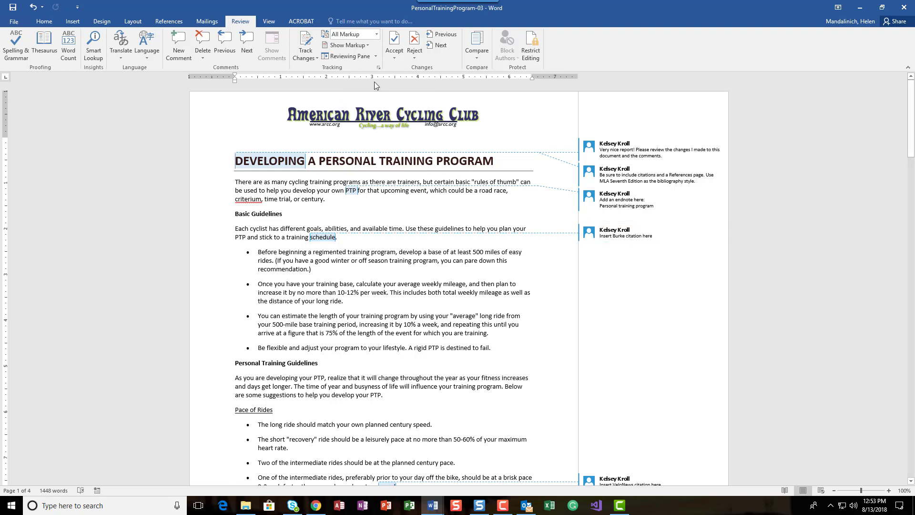
pyautogui.click(433, 47)
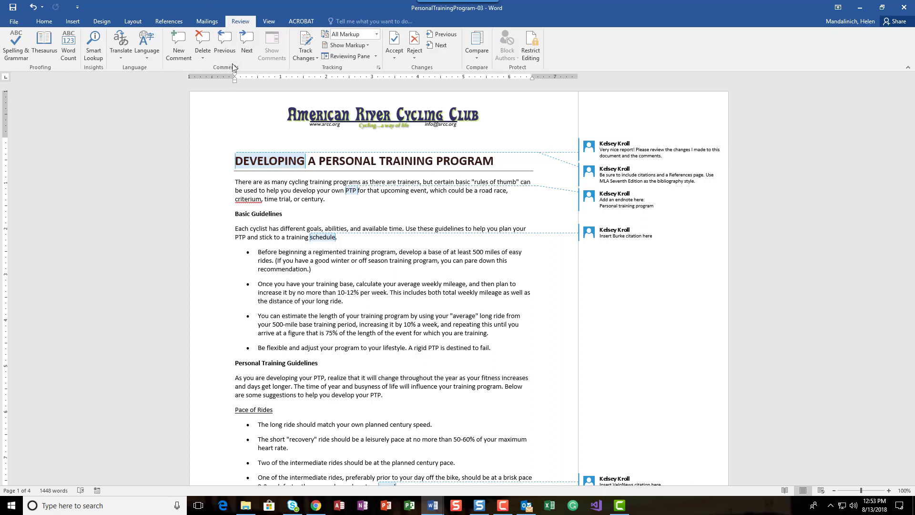
# Step: Go to the first comment, "Very nice report!", on the title and mark it as done
pyautogui.click(249, 39)
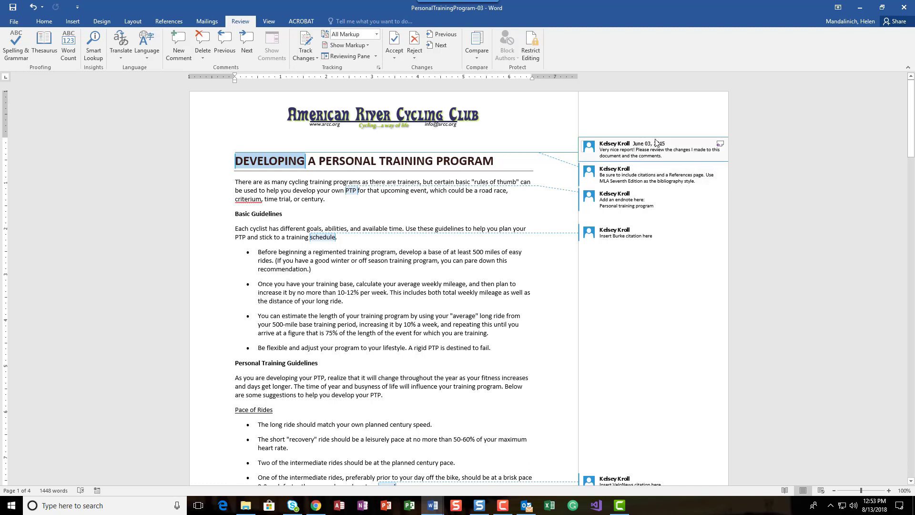
pyautogui.rightClick(699, 145)
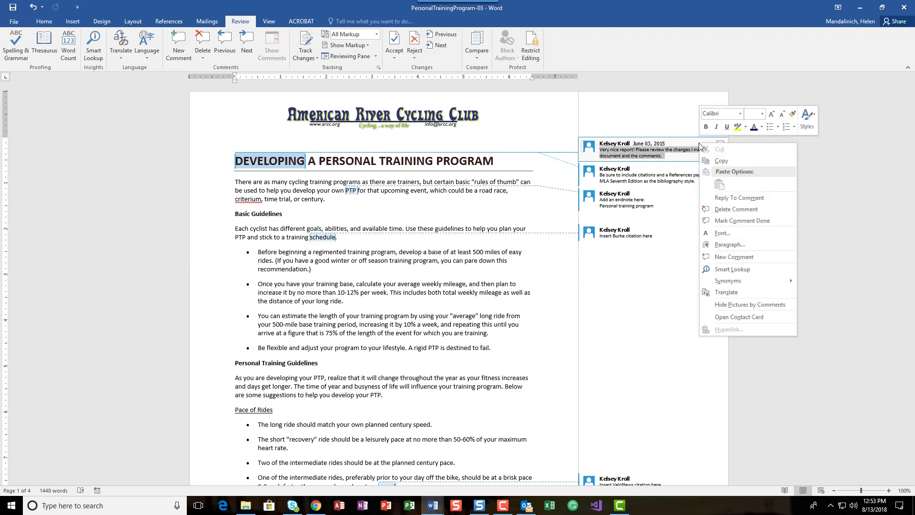
pyautogui.click(728, 222)
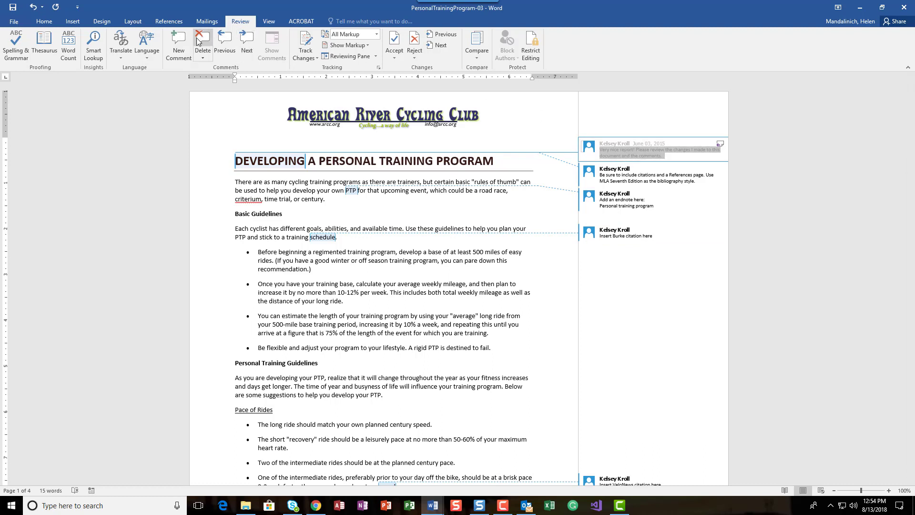
# Step: Reply "Thank you, will do!" to the comment about including citations and a References page
pyautogui.click(247, 38)
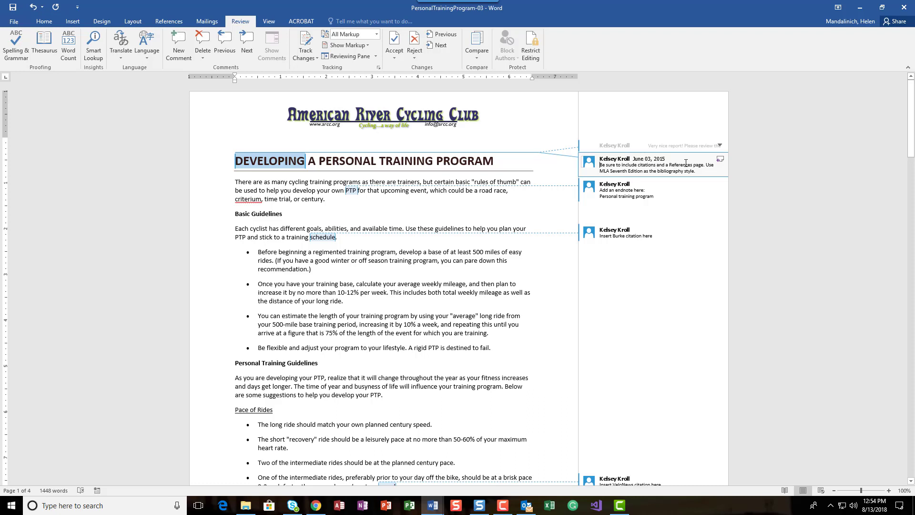
pyautogui.click(721, 160)
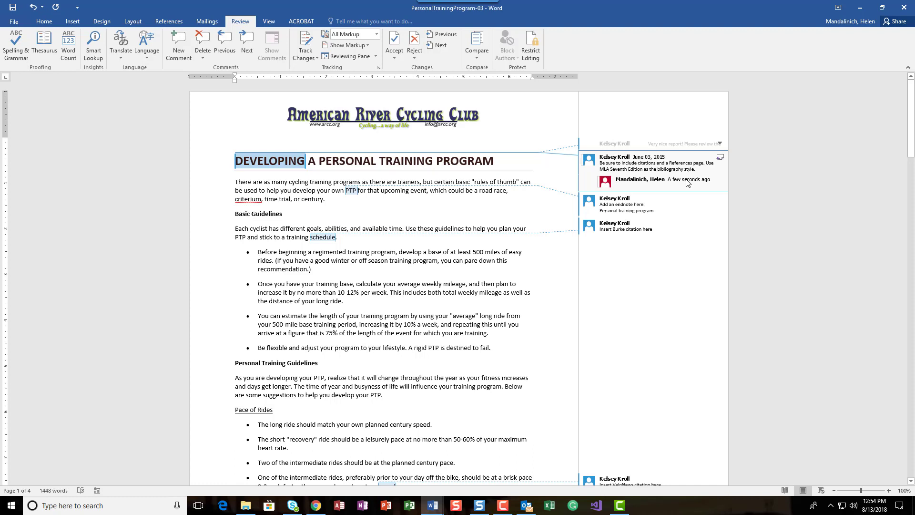
pyautogui.write('Thank')
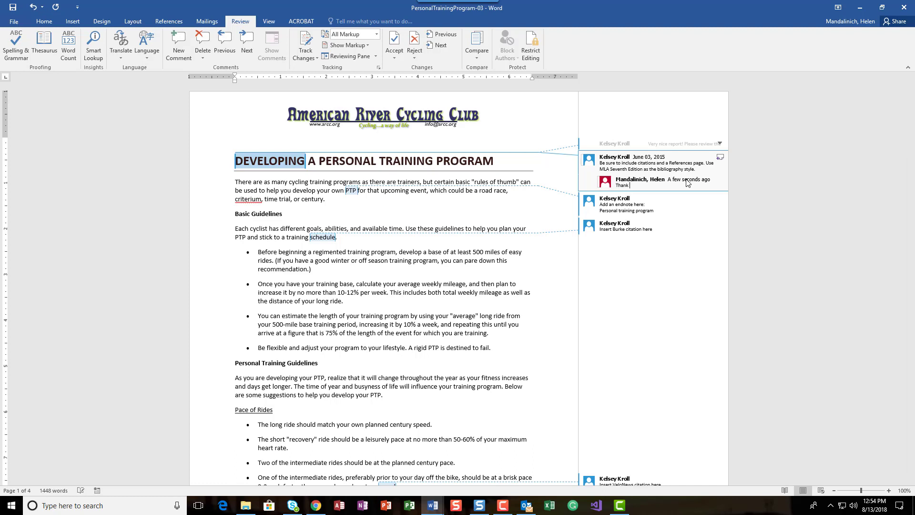
pyautogui.write(' you, will do!')
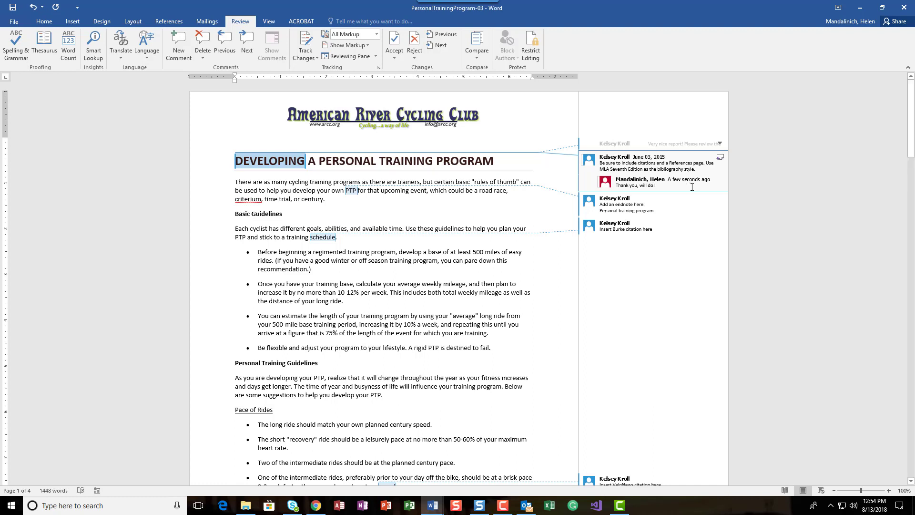
# Step: Delete the "Add an endnote here" comment on "PTP" and the "Insert Burke citation here" comment on "schedule"
pyautogui.click(248, 48)
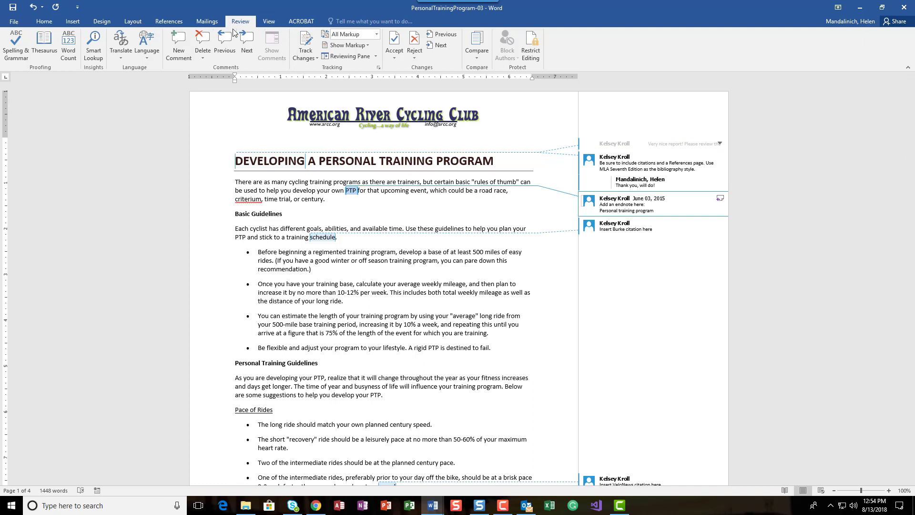
pyautogui.click(205, 37)
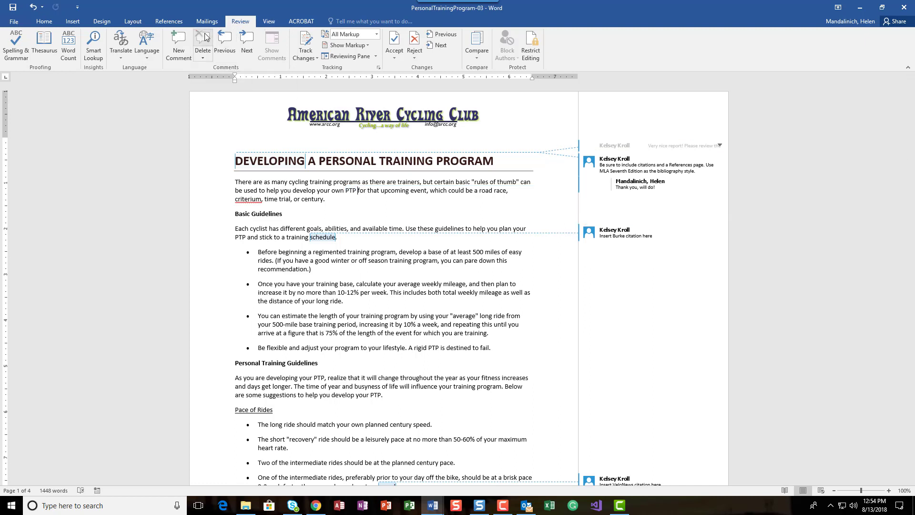
pyautogui.click(247, 42)
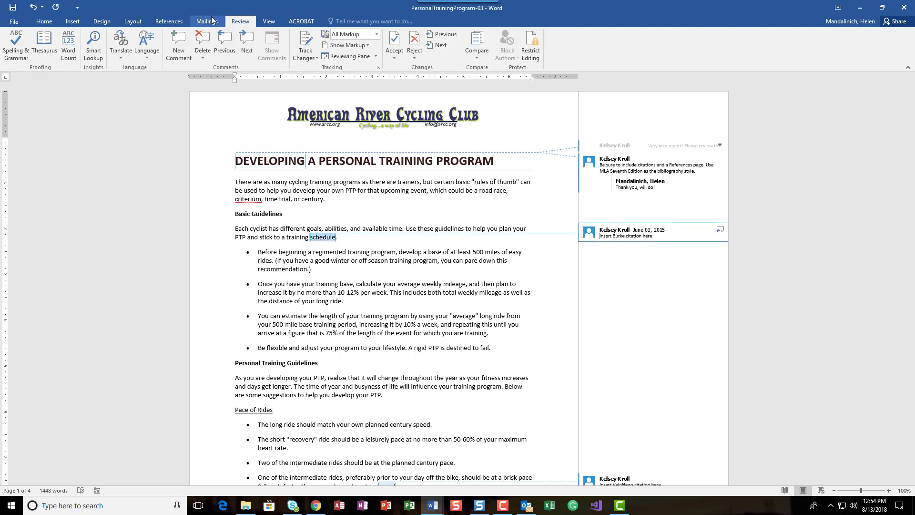
pyautogui.click(200, 38)
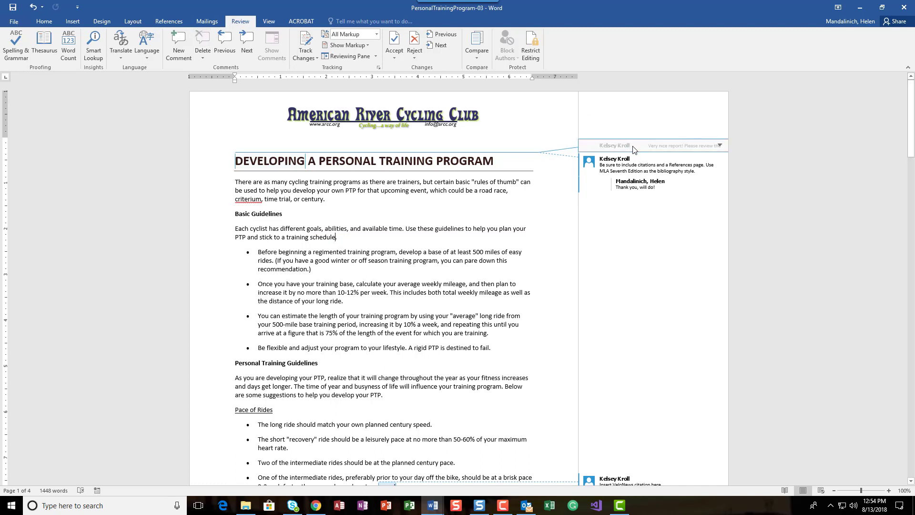
# Step: Add a new comment on "DEVELOPING" in the title reading "Also insert a cover page and table of contents"
pyautogui.click(637, 185)
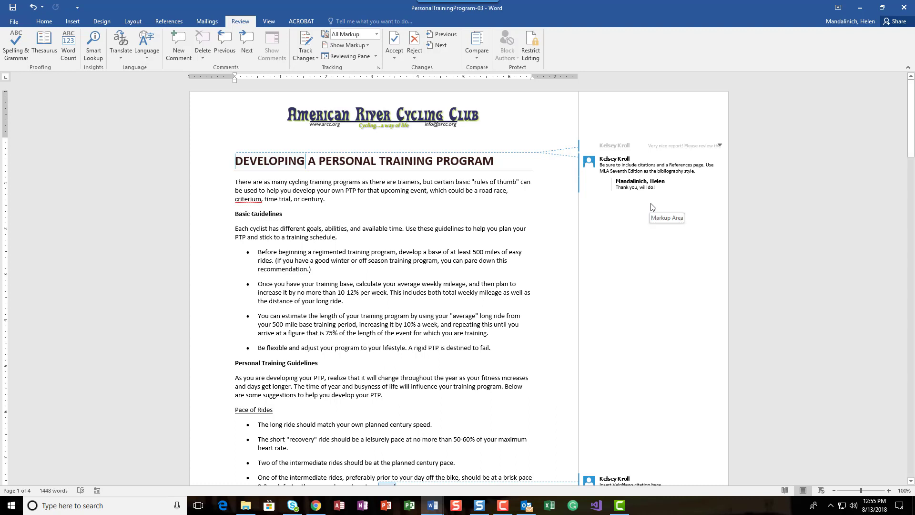
pyautogui.click(654, 207)
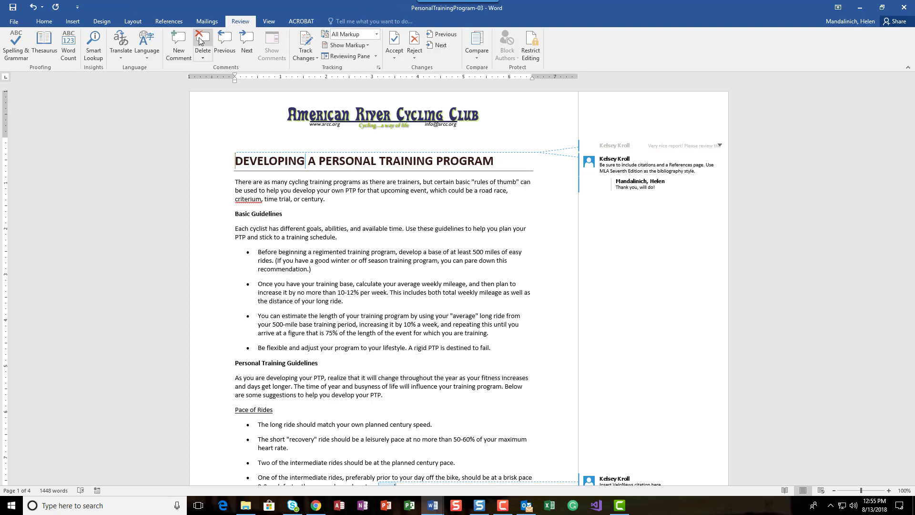
pyautogui.click(179, 45)
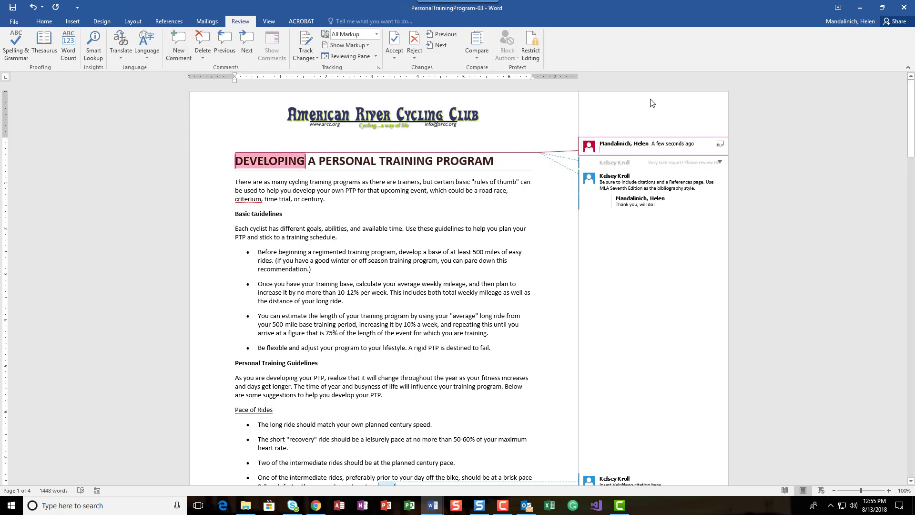
pyautogui.write('Also')
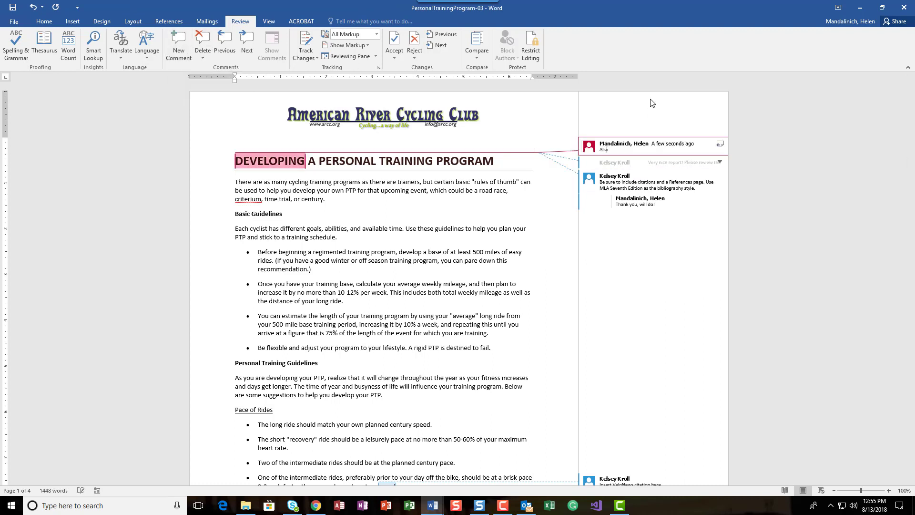
pyautogui.write(' insert a cover page and table of contents')
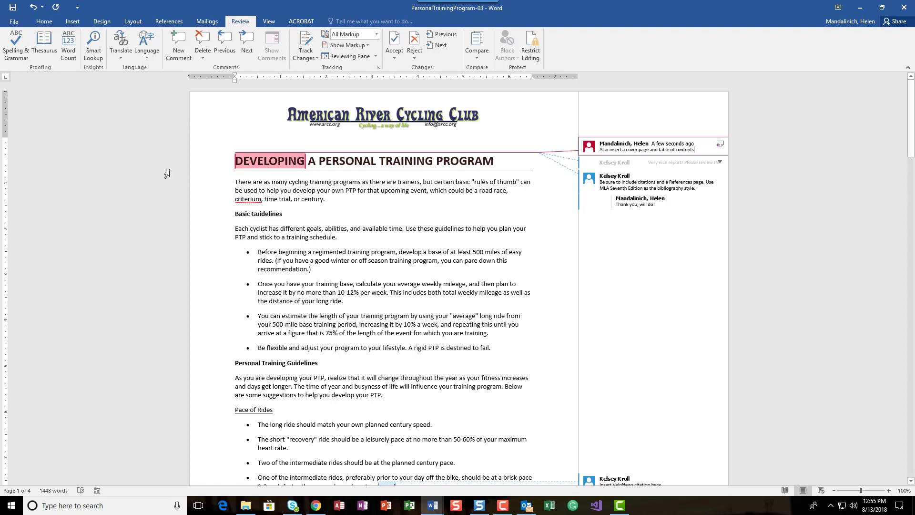
# Step: Add a comment on the word "There" in the first paragraph reading "Proofread this report one more time"
pyautogui.doubleClick(241, 181)
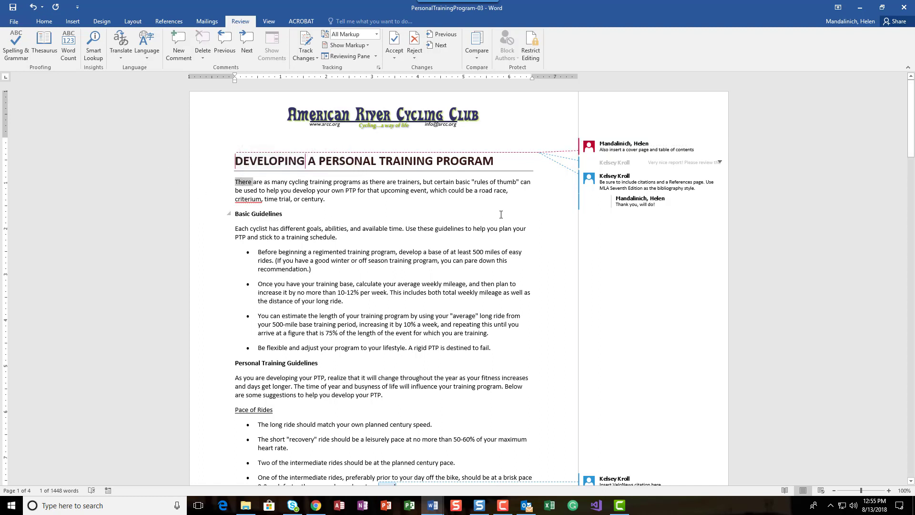
pyautogui.click(174, 38)
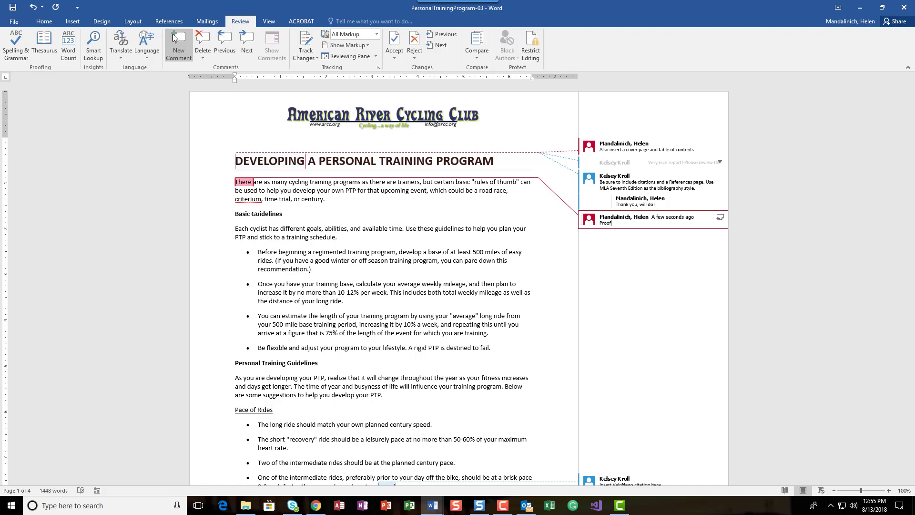
pyautogui.write('Proofread this report one more time')
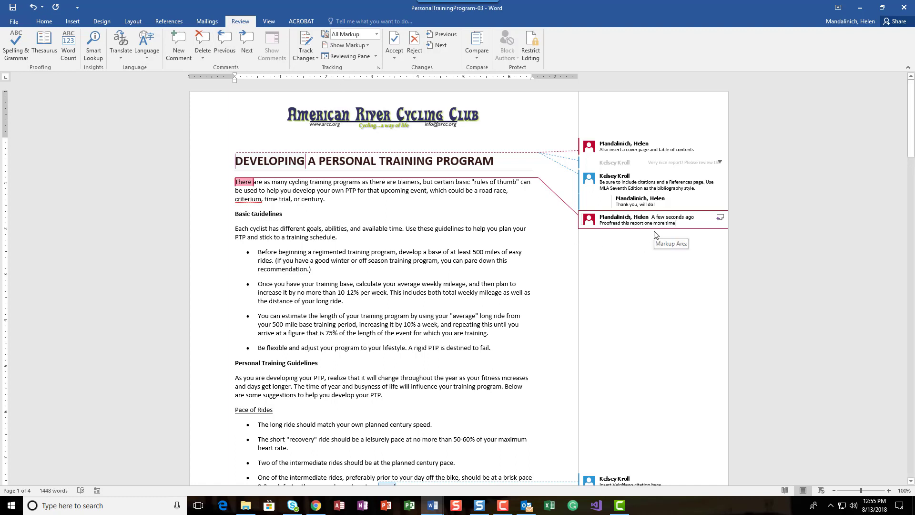
# Step: Turn on Track Changes and replace "Basic" with "General" in the "Basic Guidelines" heading
pyautogui.click(308, 35)
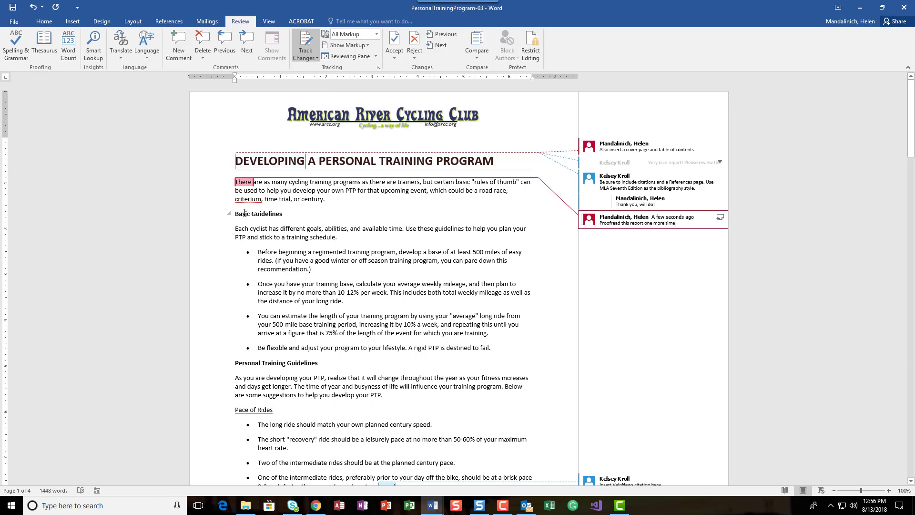
pyautogui.doubleClick(248, 214)
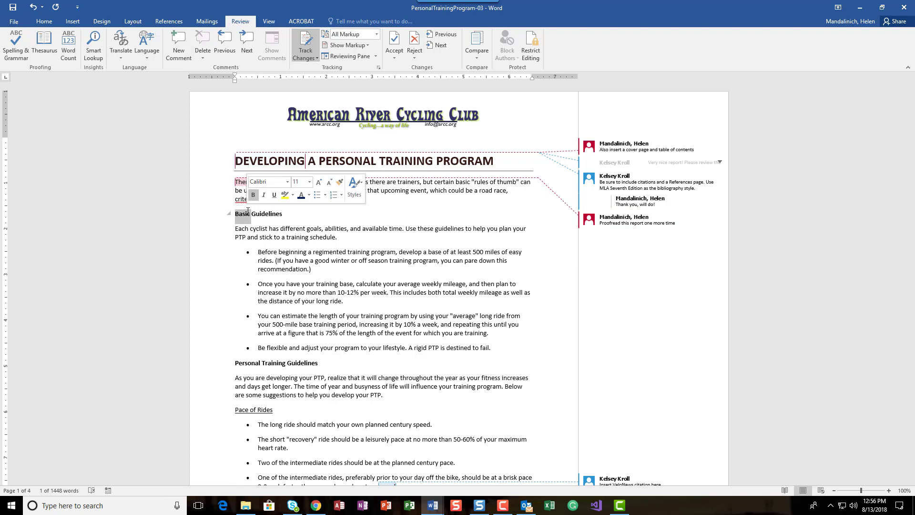
pyautogui.write('General')
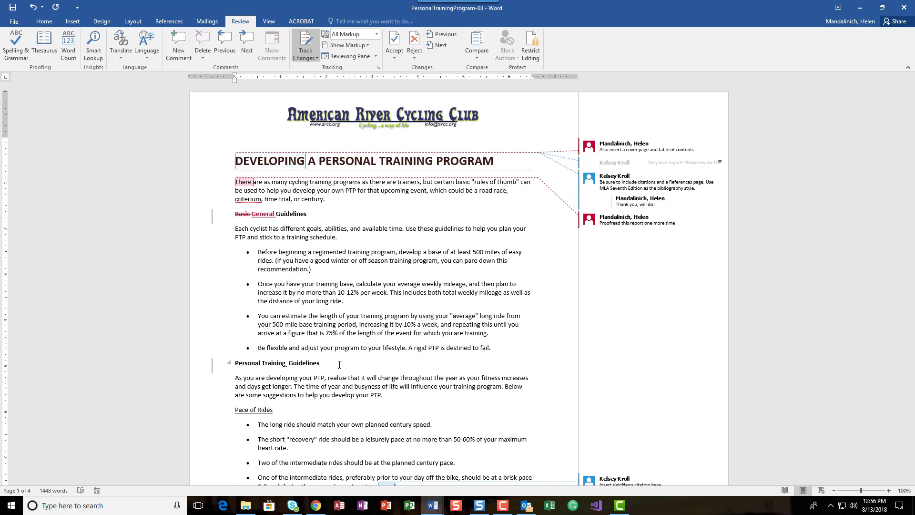
# Step: Insert "Program" before "Guidelines" in the "Personal Training Guidelines" heading, and save the document with Track Changes turned off
pyautogui.write('Program')
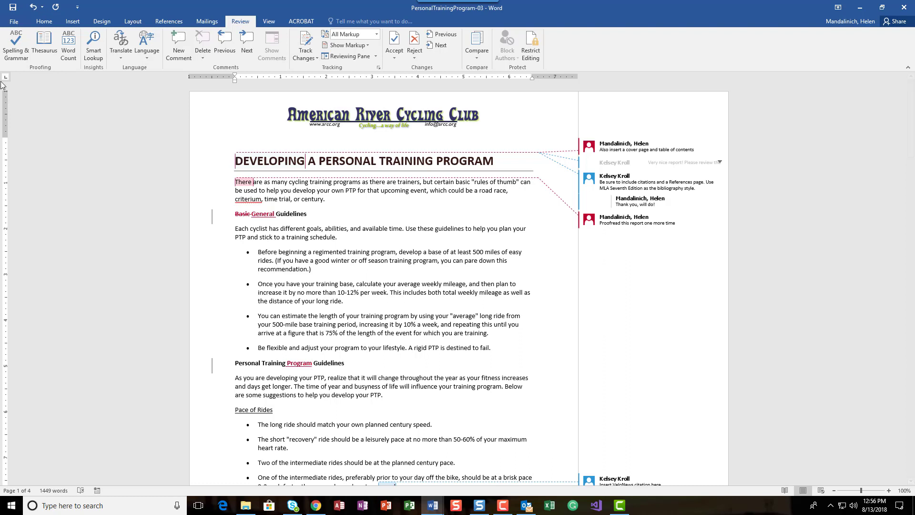
pyautogui.click(11, 7)
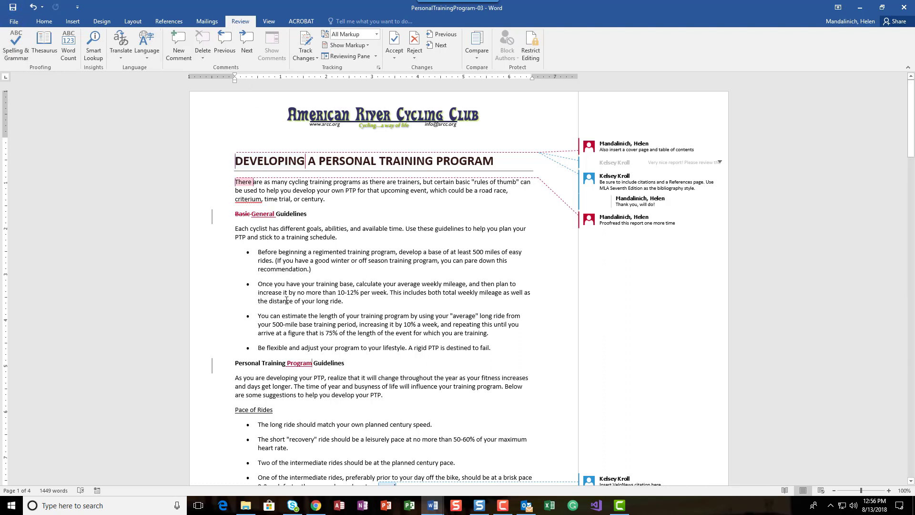